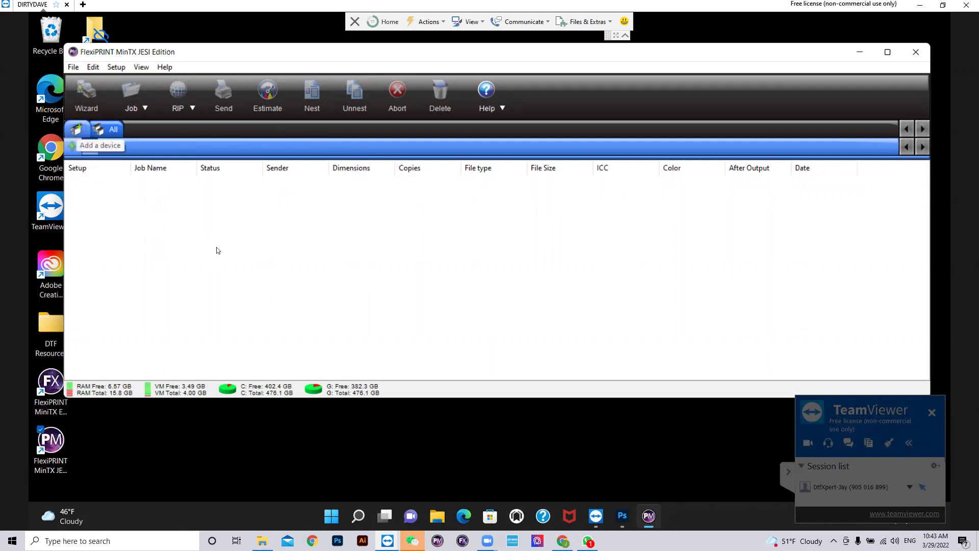
Add a JESIA3-XP600-TH printer setup that keeps the FILE connection.
left_click(74, 147)
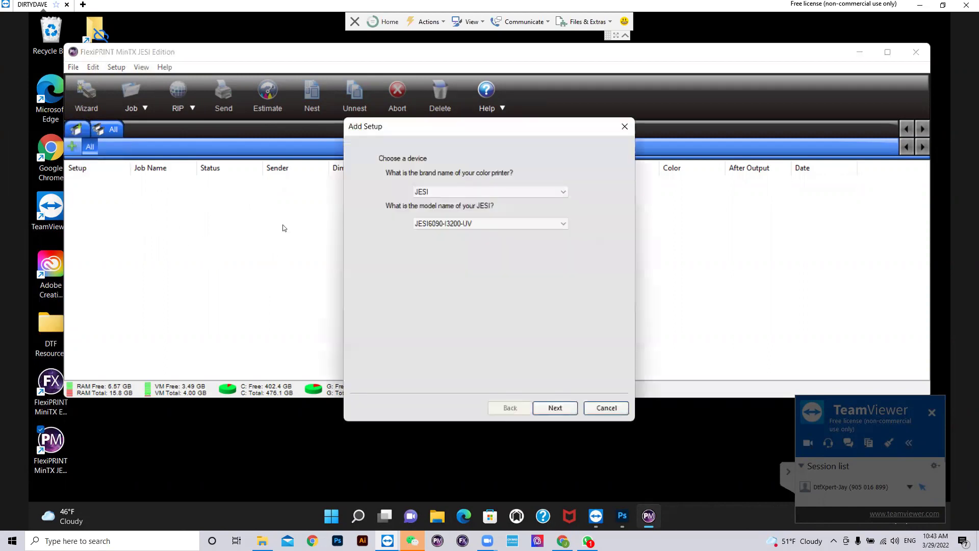
left_click(562, 224)
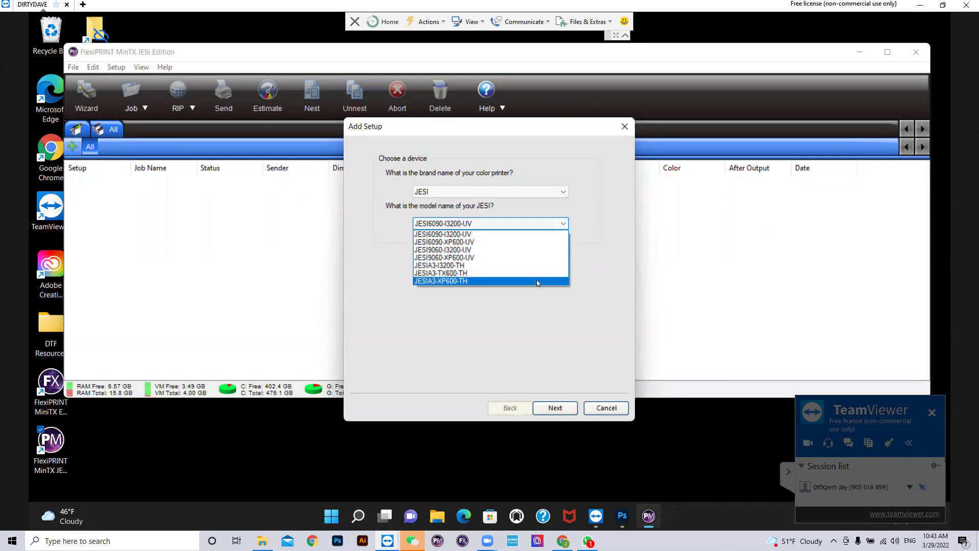
left_click(536, 281)
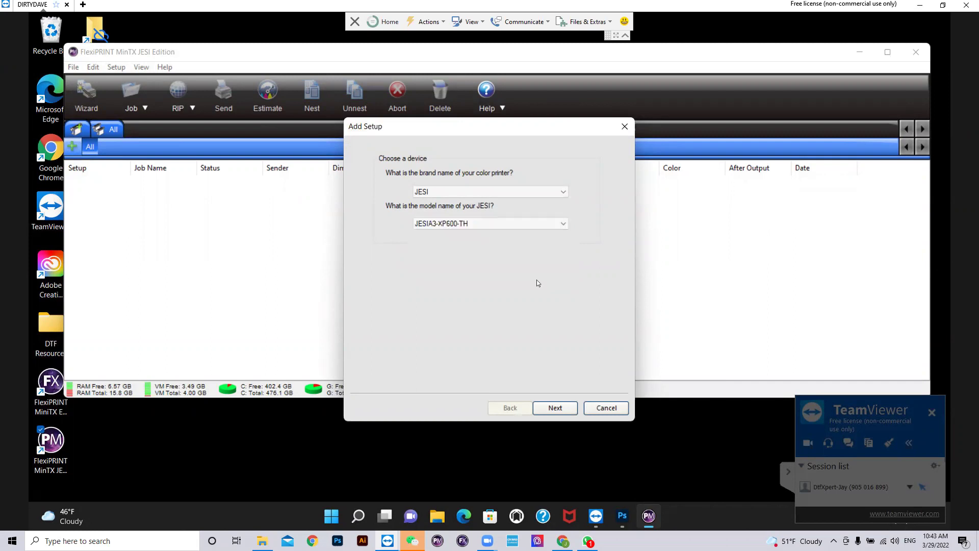
left_click(551, 408)
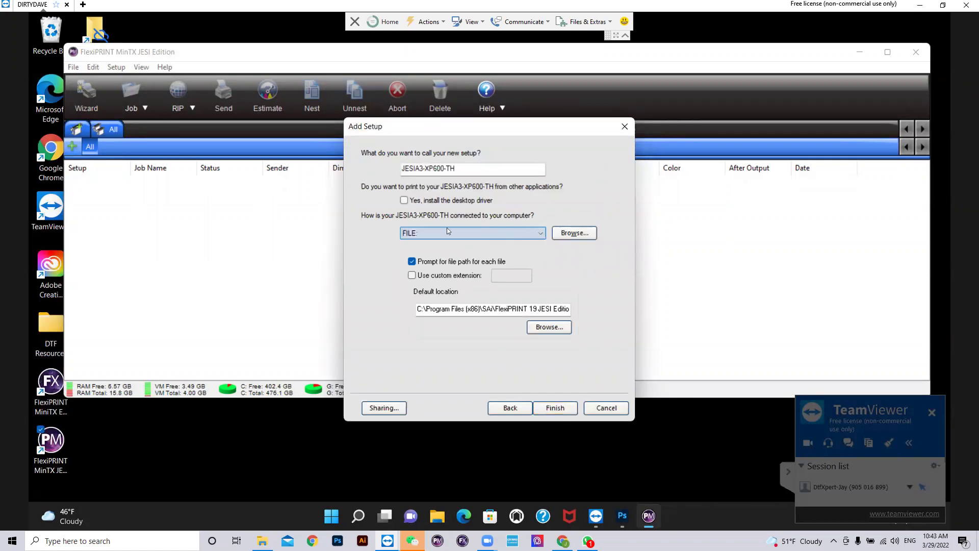
left_click(551, 407)
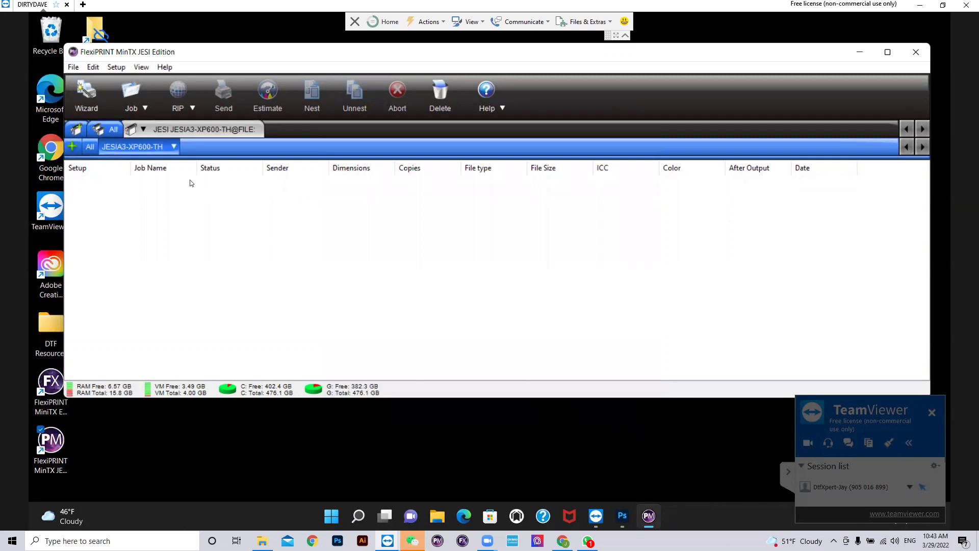
Open the Default Job Properties for the new setup.
left_click(113, 70)
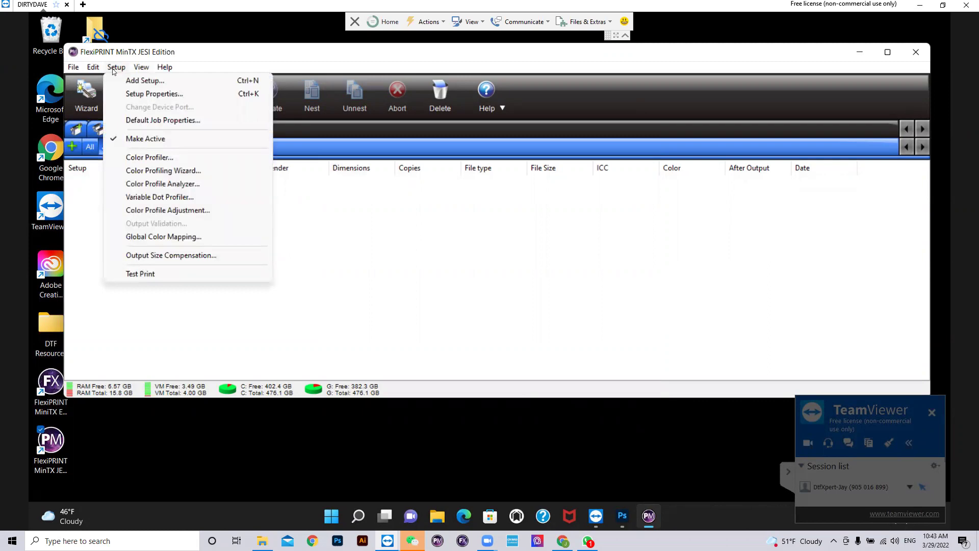
left_click(393, 285)
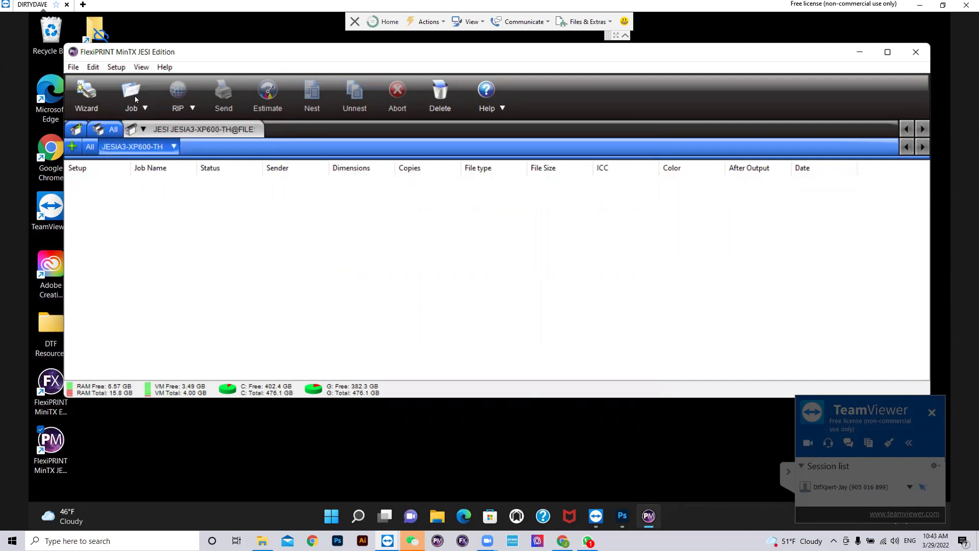
left_click(115, 67)
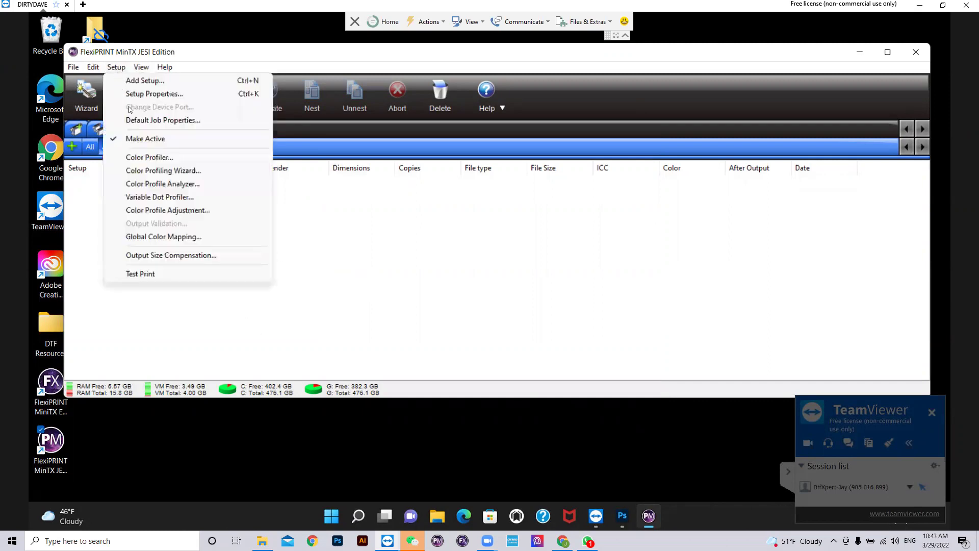
left_click(135, 122)
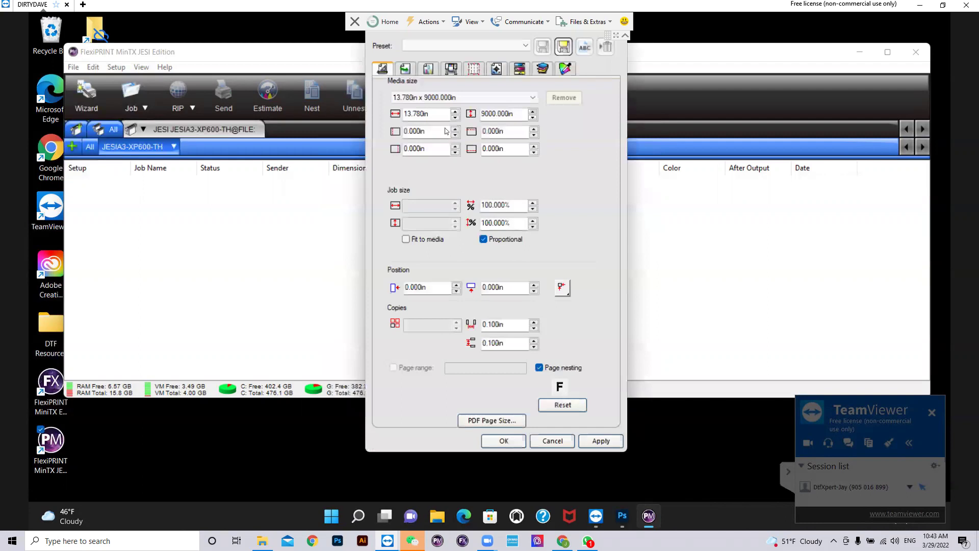
Enter media width 11.75 in and height 60 in, and apply.
left_click(440, 113)
key("BackSpace")
key("BackSpace")
key("BackSpace")
key("BackSpace")
key("BackSpace")
key("BackSpace")
key("BackSpace")
key("BackSpace")
key("ctrl+z")
key("BackSpace")
key("BackSpace")
key("BackSpace")
key("BackSpace")
key("BackSpace")
key("BackSpace")
type("11.")
type("75")
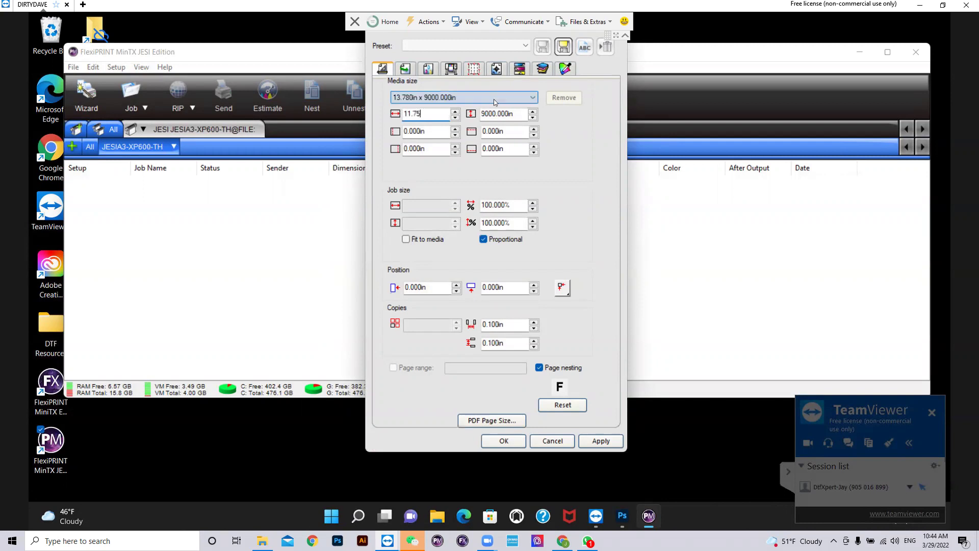
left_click(516, 114)
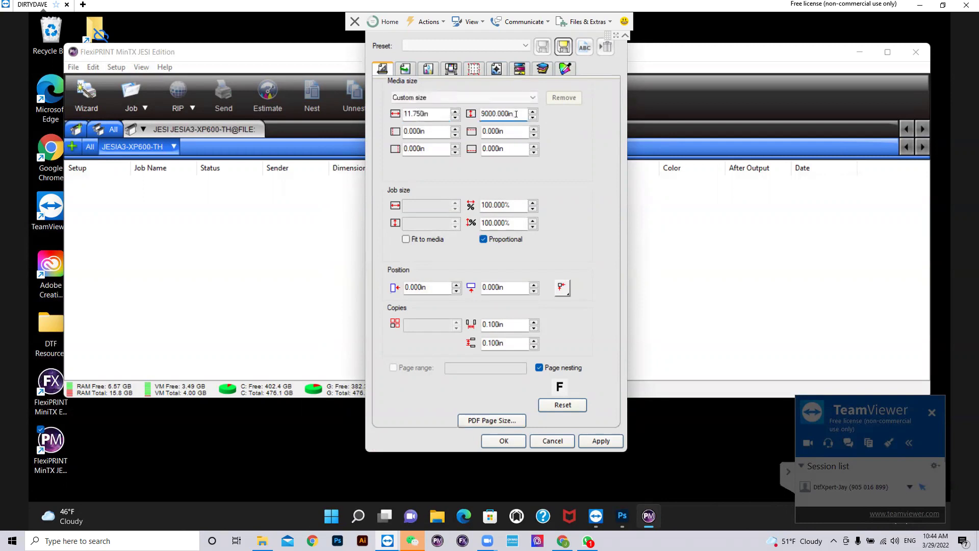
key("BackSpace")
key("BackSpace")
key("BackSpace")
key("BackSpace")
key("BackSpace")
key("BackSpace")
left_click(603, 442)
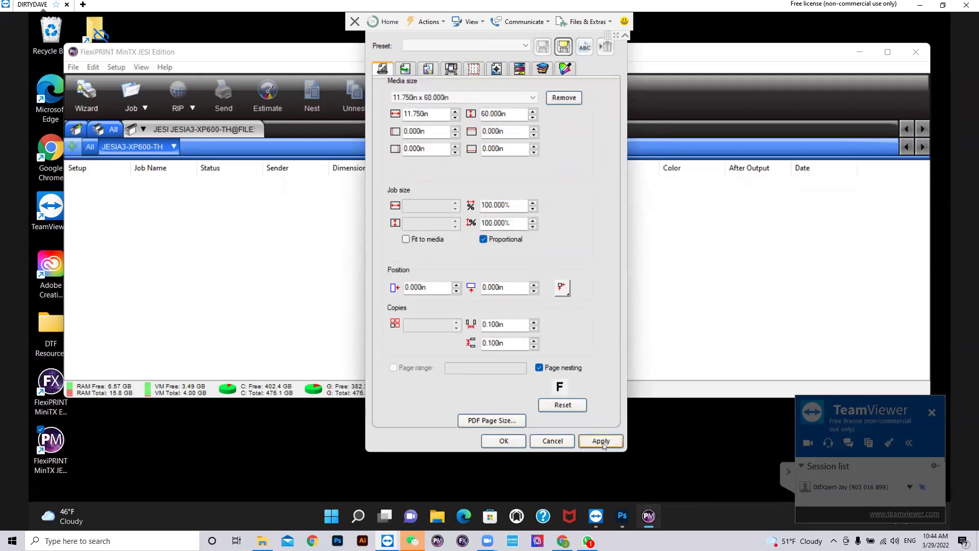
Change the Workflow After output setting from Delete to Hold.
left_click(407, 70)
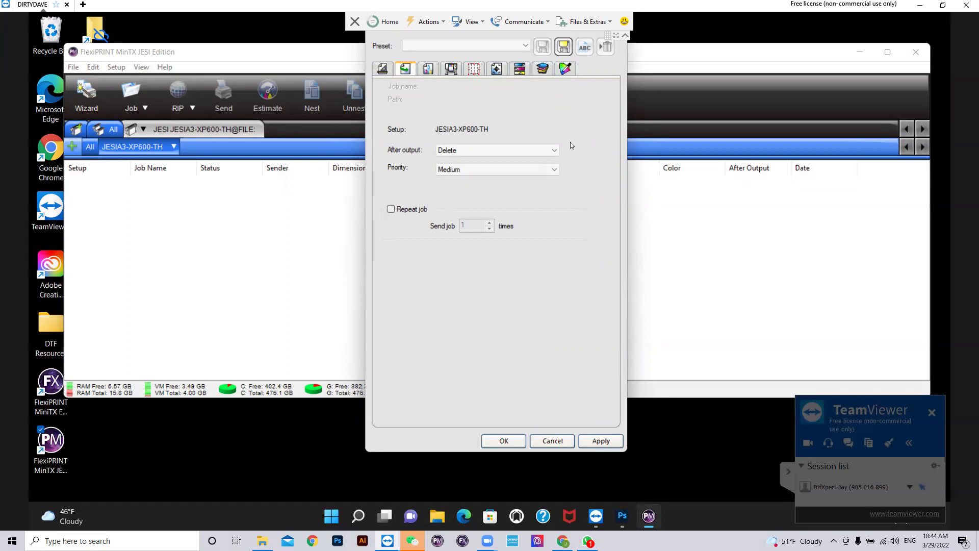
left_click(559, 149)
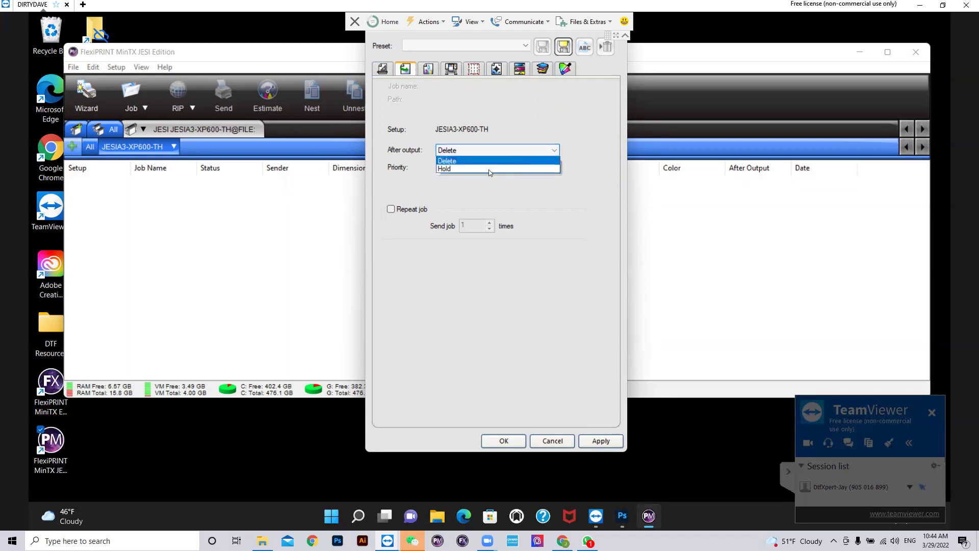
left_click(489, 169)
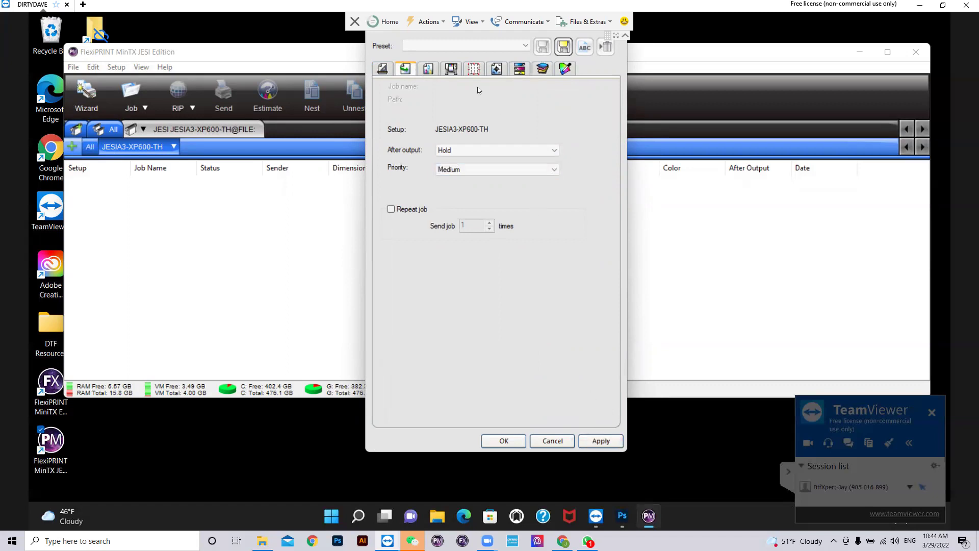
Give Spot_White a 0.10 mm choke in Choke and Bleed Options, then apply.
left_click(428, 69)
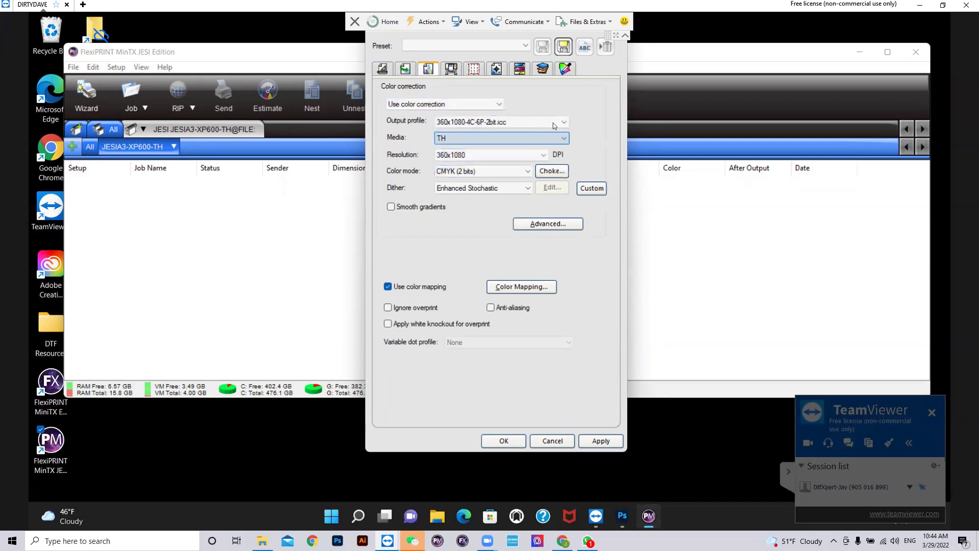
left_click(553, 171)
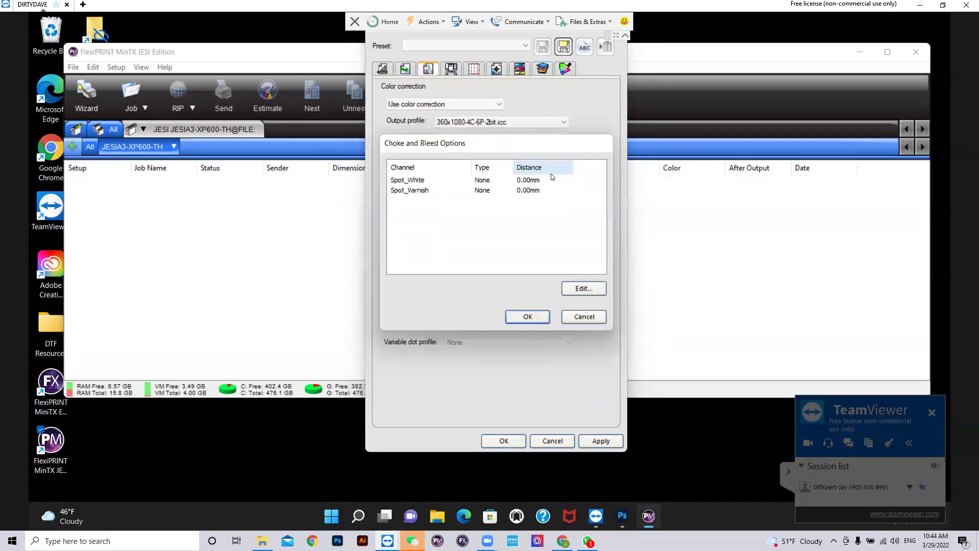
left_click(532, 179)
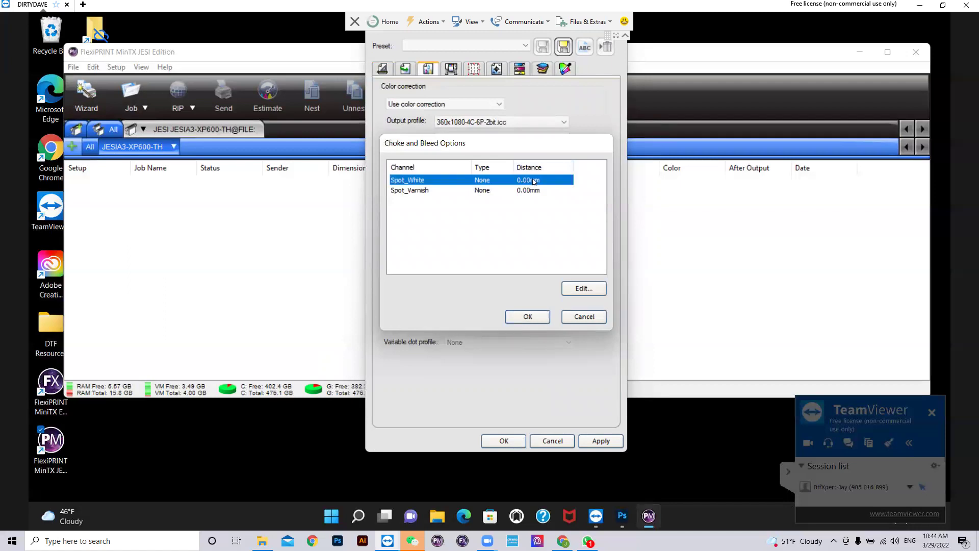
double_click(532, 179)
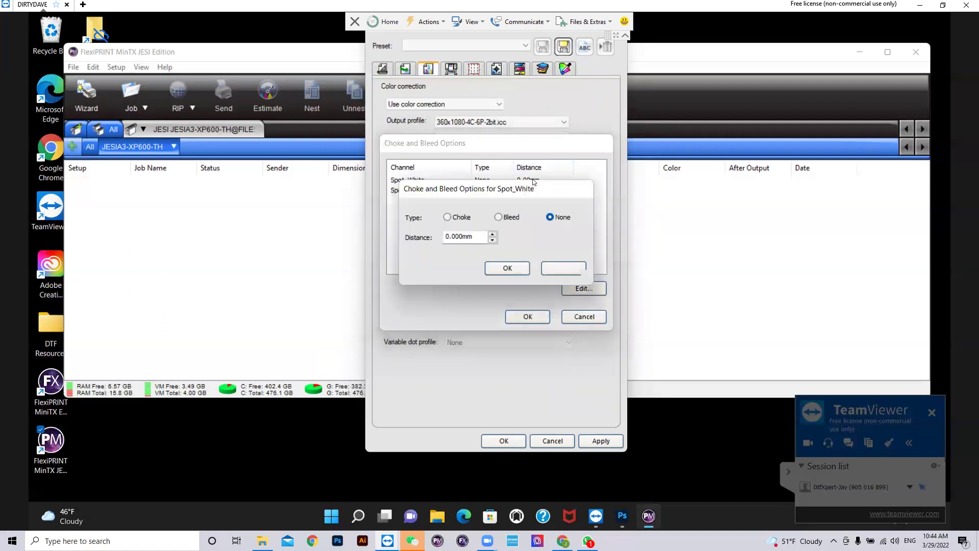
left_click(448, 218)
left_click(494, 234)
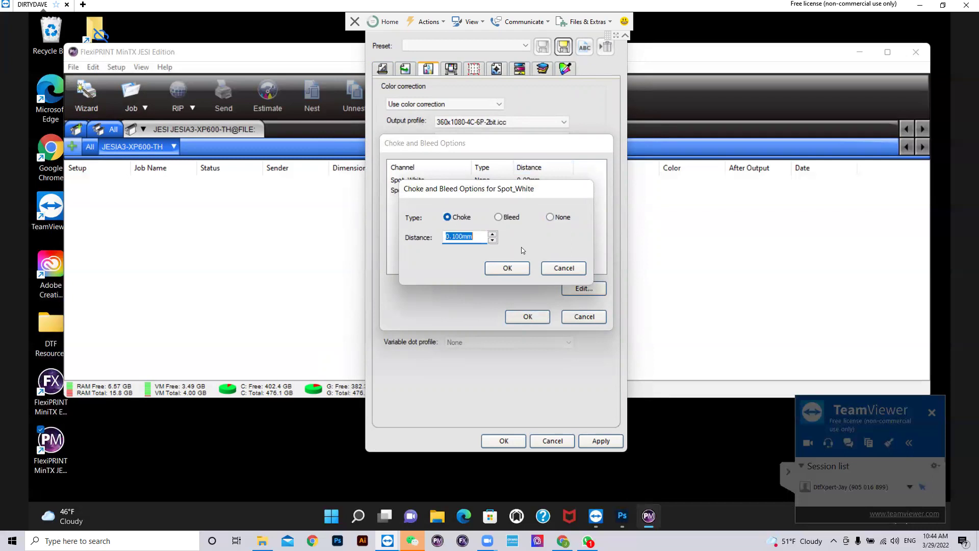
left_click(507, 268)
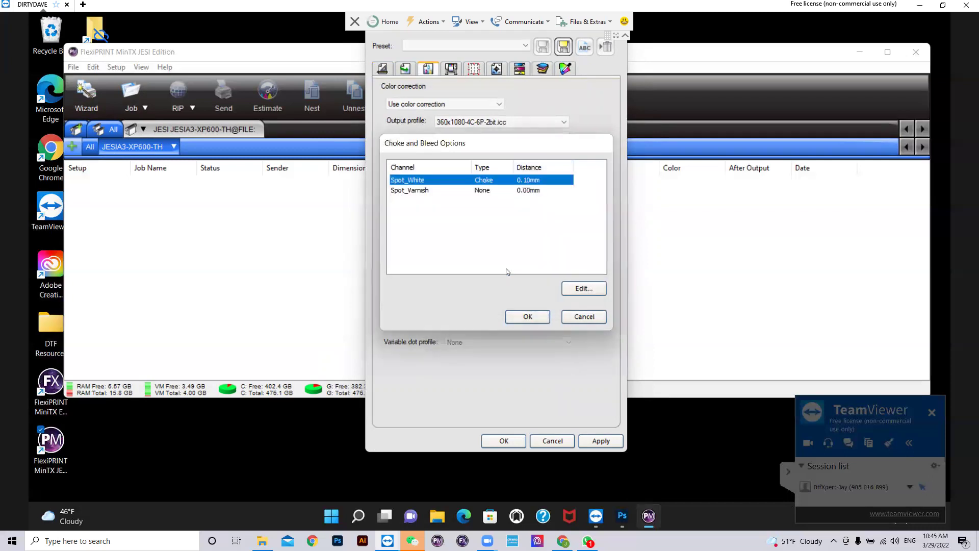
left_click(525, 317)
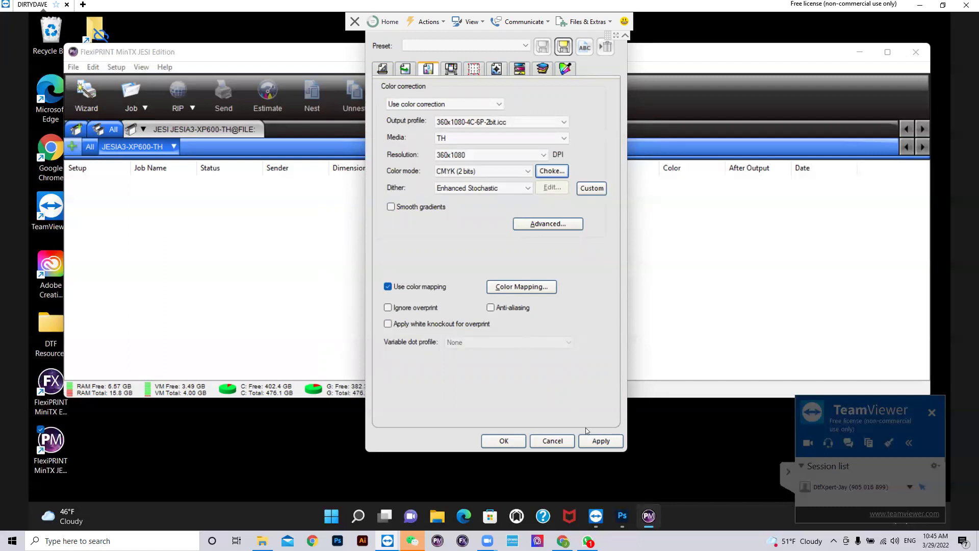
left_click(596, 441)
Enable double white with Spot color as the white ink option, and apply.
left_click(451, 69)
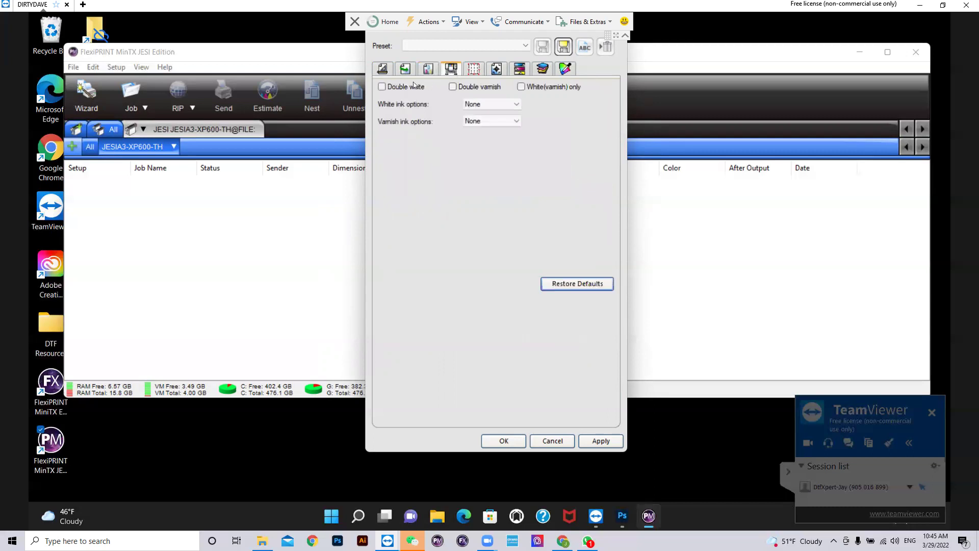
left_click(381, 86)
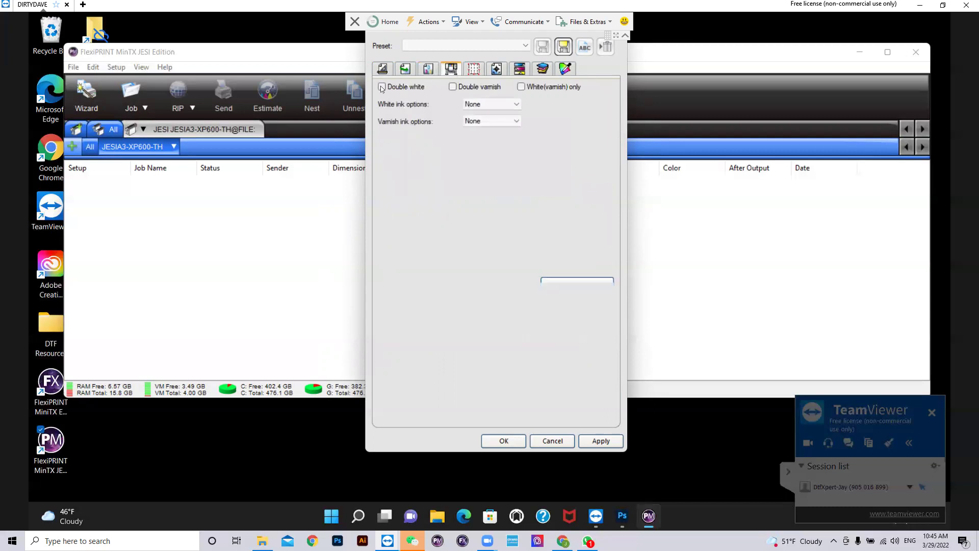
left_click(516, 105)
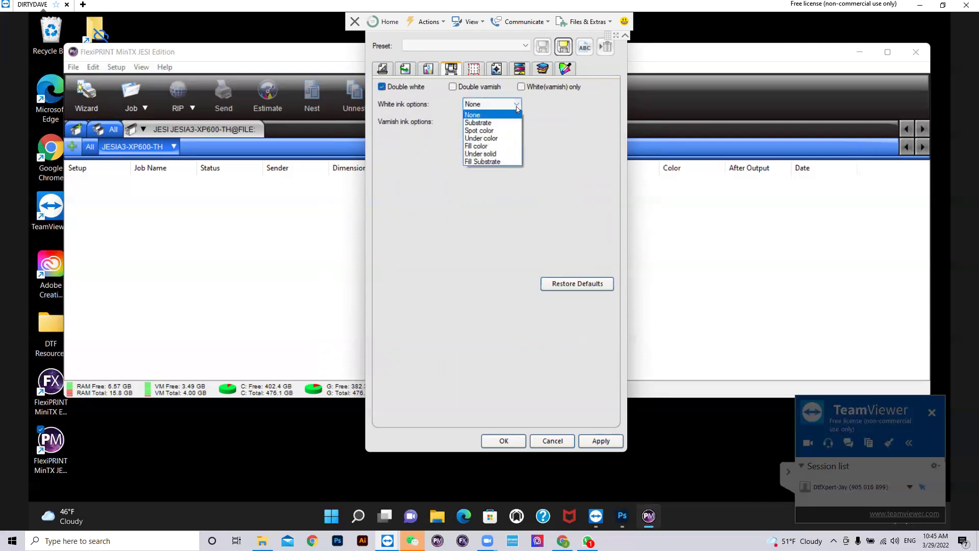
left_click(502, 131)
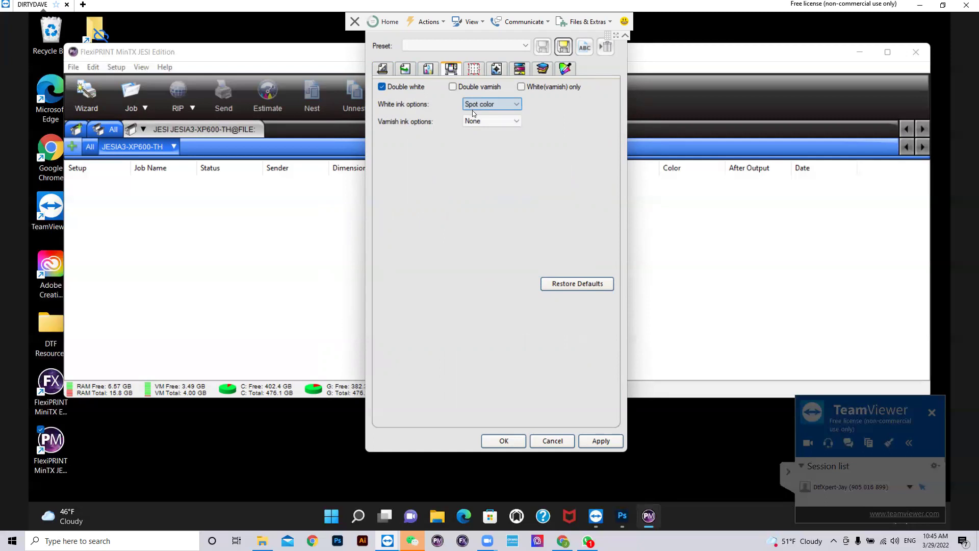
left_click(604, 441)
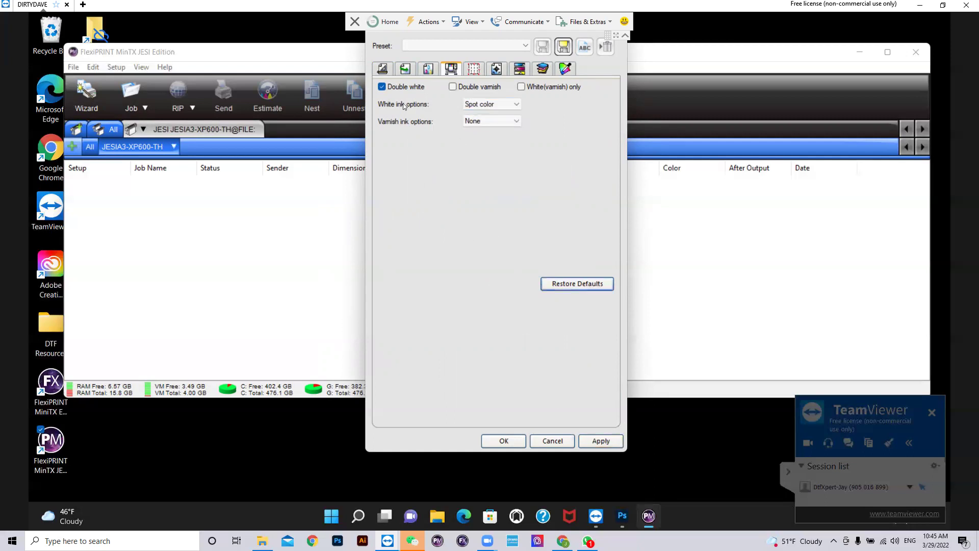
Move through the tiling and labels pages to the colour curves settings.
left_click(471, 69)
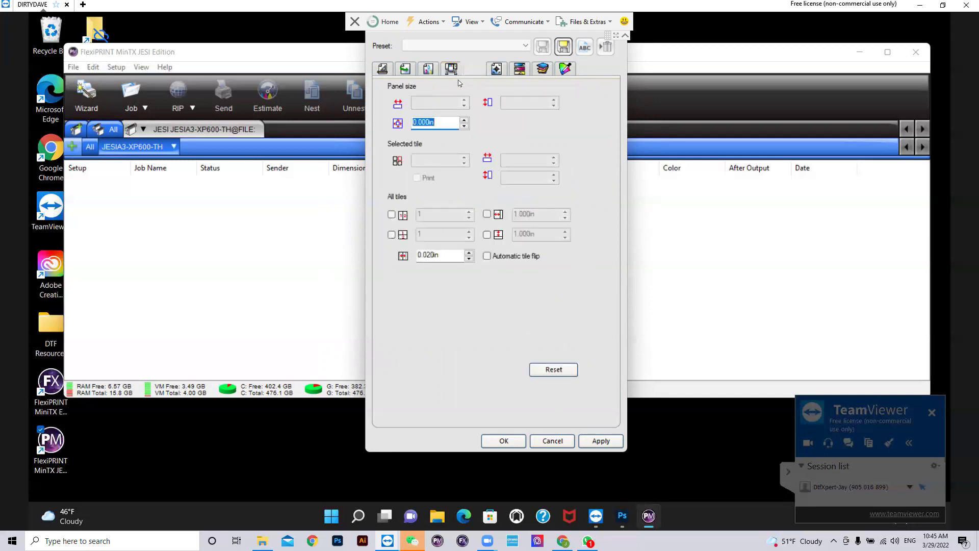
left_click(498, 71)
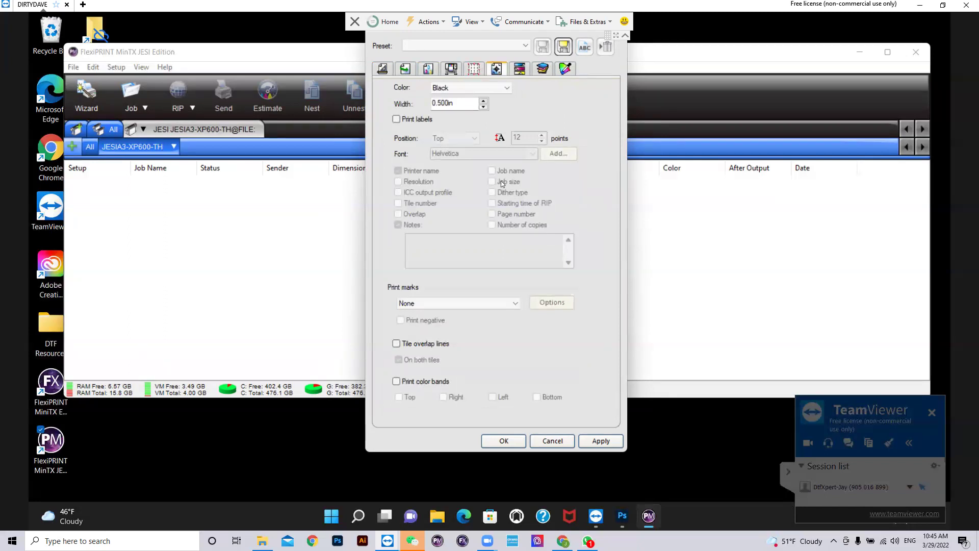
left_click(520, 69)
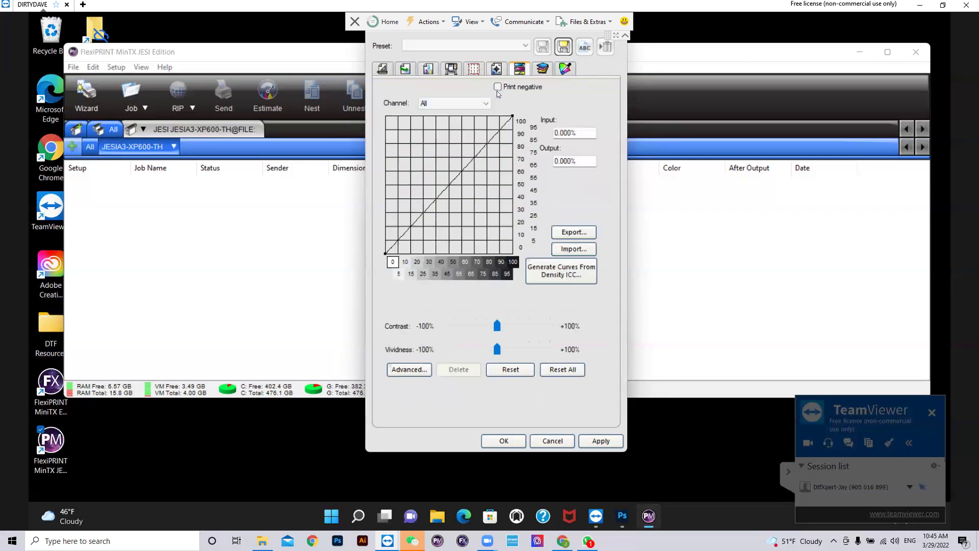
Set the Spot_White curve's 100% input to 75% output and apply.
left_click(487, 103)
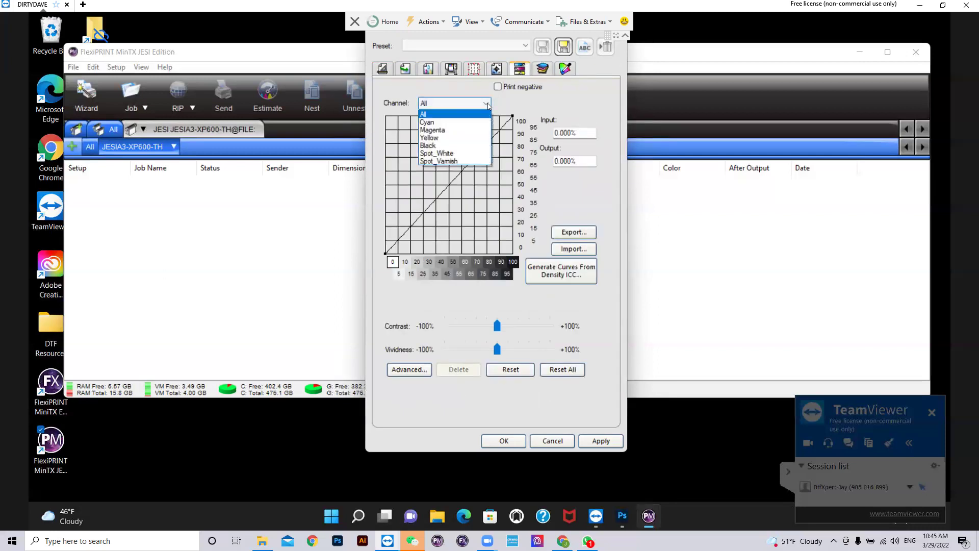
left_click(487, 104)
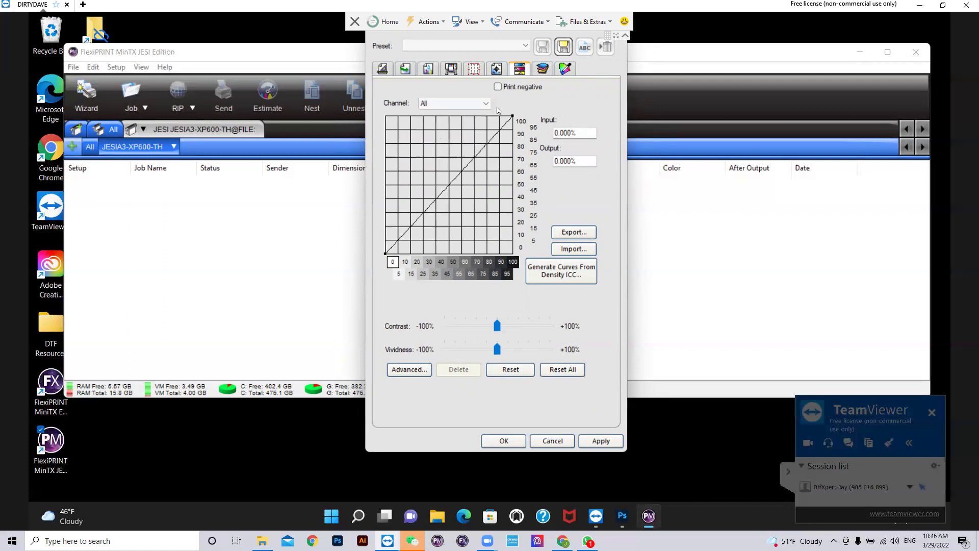
left_click(486, 104)
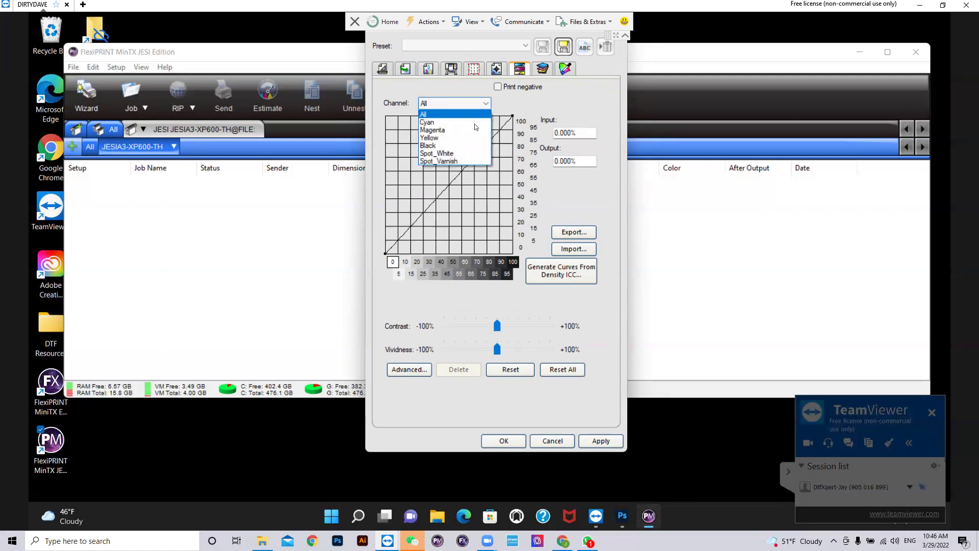
left_click(470, 155)
left_click(583, 132)
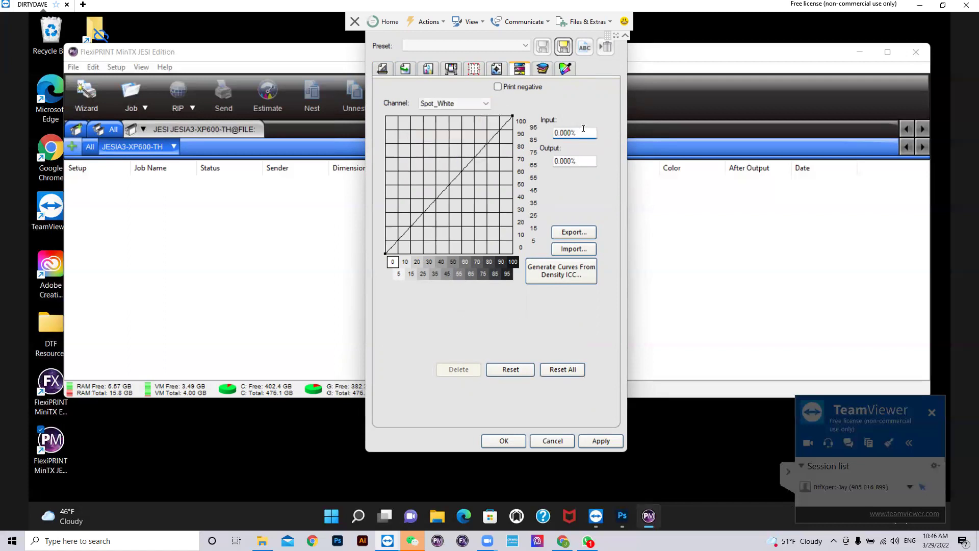
key("BackSpace")
key("BackSpace")
key("BackSpace")
key("BackSpace")
key("BackSpace")
left_click(588, 160)
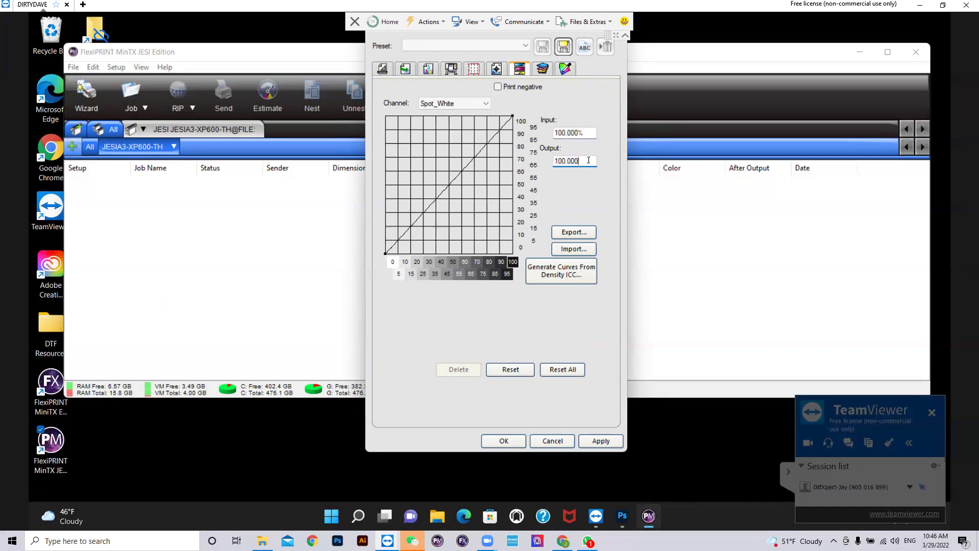
key("BackSpace")
key("BackSpace")
key("BackSpace")
key("BackSpace")
key("BackSpace")
key("BackSpace")
key("Return")
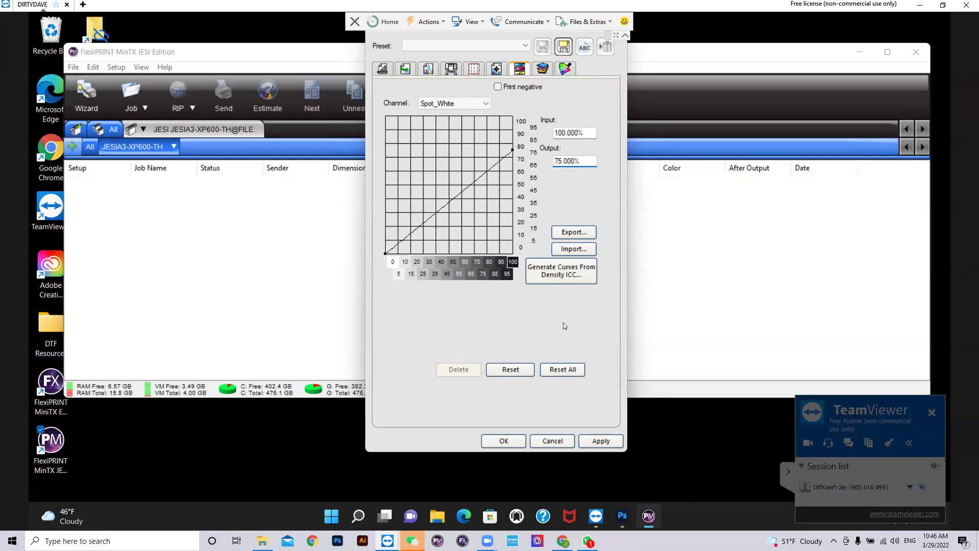
left_click(596, 441)
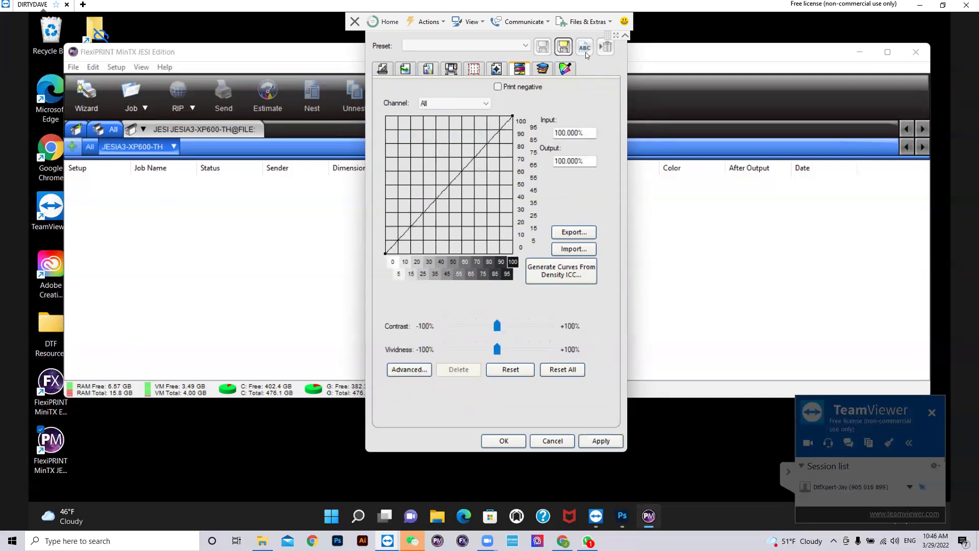
Recheck the Spot_White curve, then return the channel view to All.
left_click(487, 103)
left_click(464, 155)
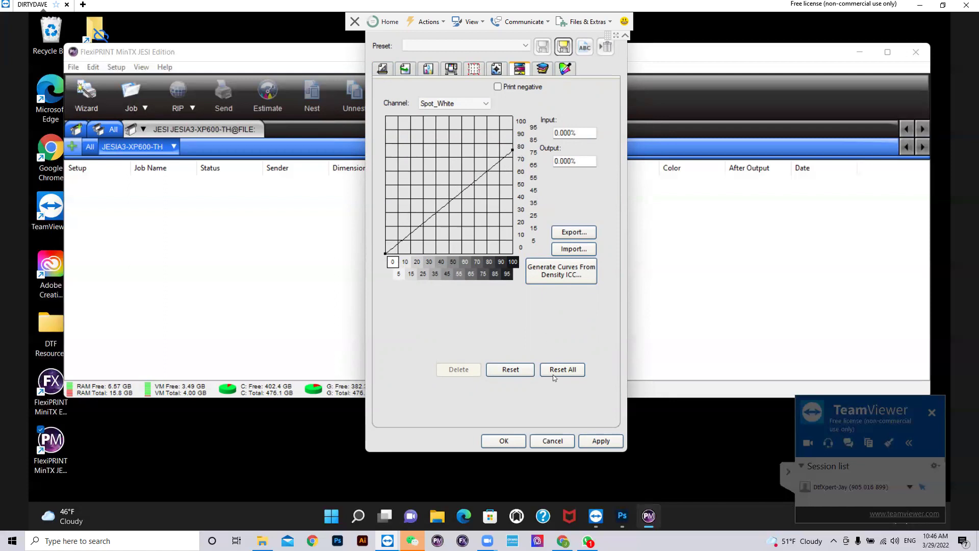
left_click(600, 441)
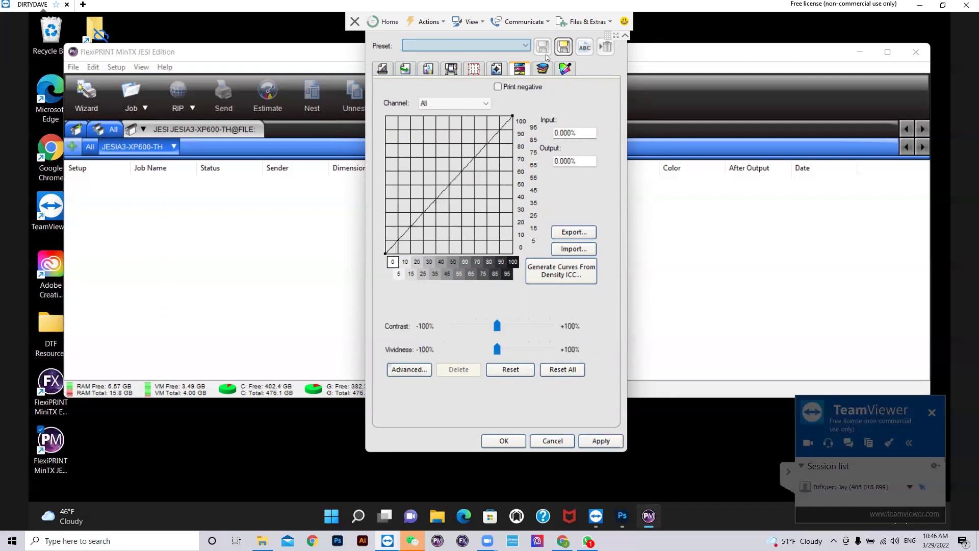
Review the Separations settings, then close job properties with OK.
left_click(564, 69)
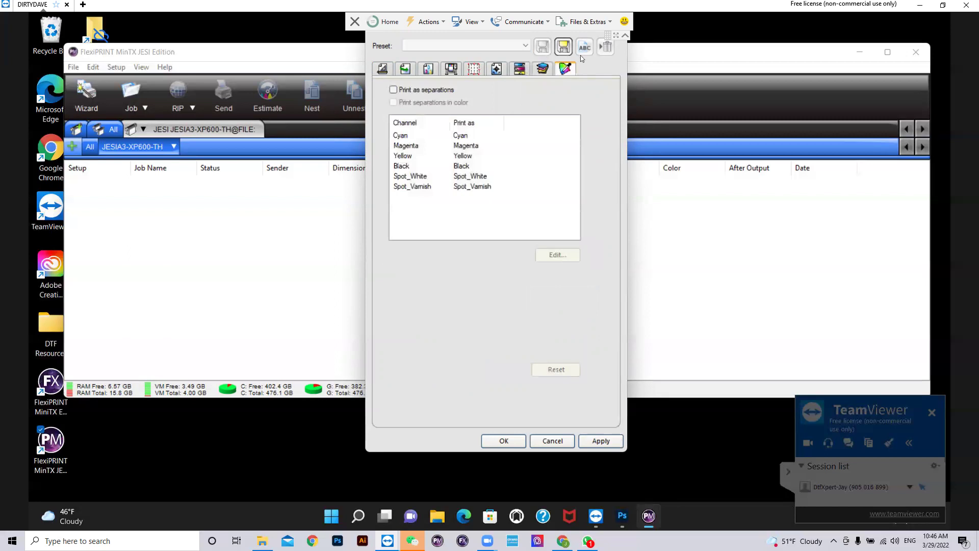
left_click(501, 439)
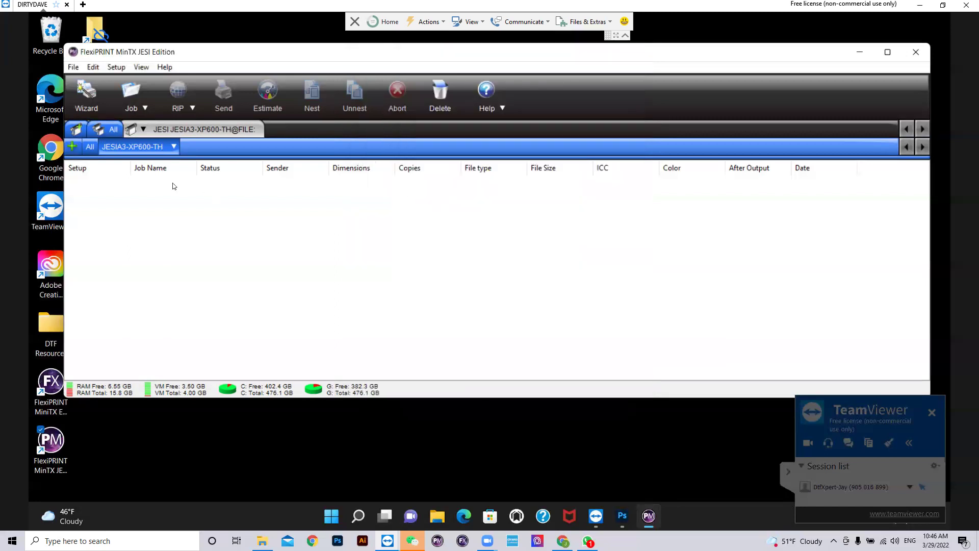